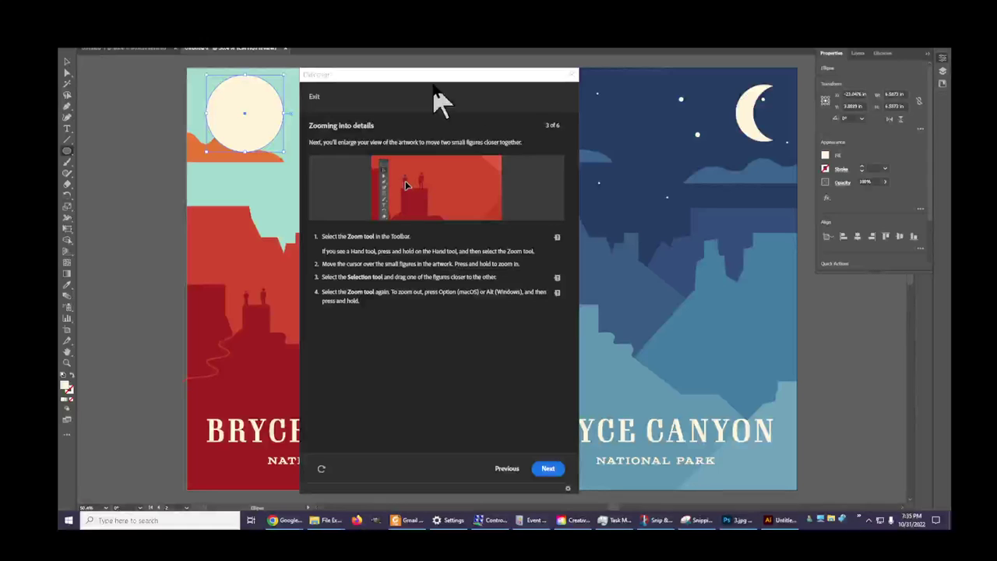
# Move the Discover tutorial panel right so it no longer covers the red poster
pyautogui.moveTo(423, 76); pyautogui.dragTo(648, 94)
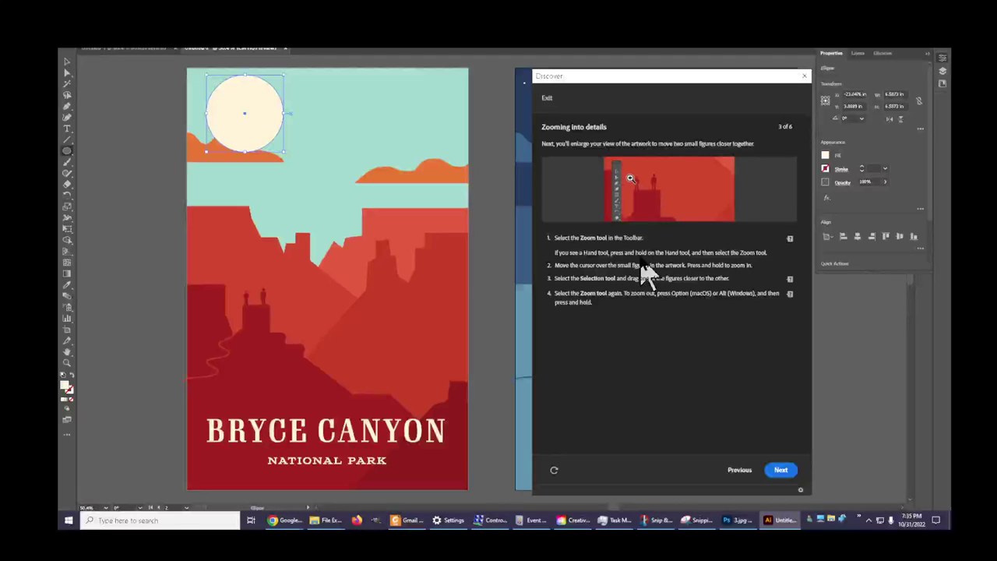
# Locate the Zoom tool from tutorial step 1 and select it
pyautogui.click(789, 240)
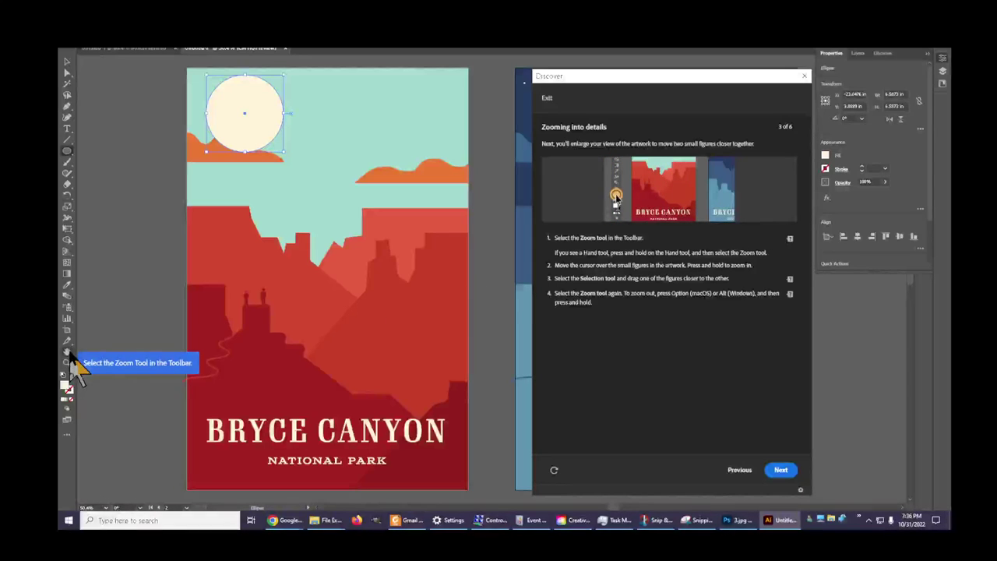
pyautogui.moveTo(66, 368)
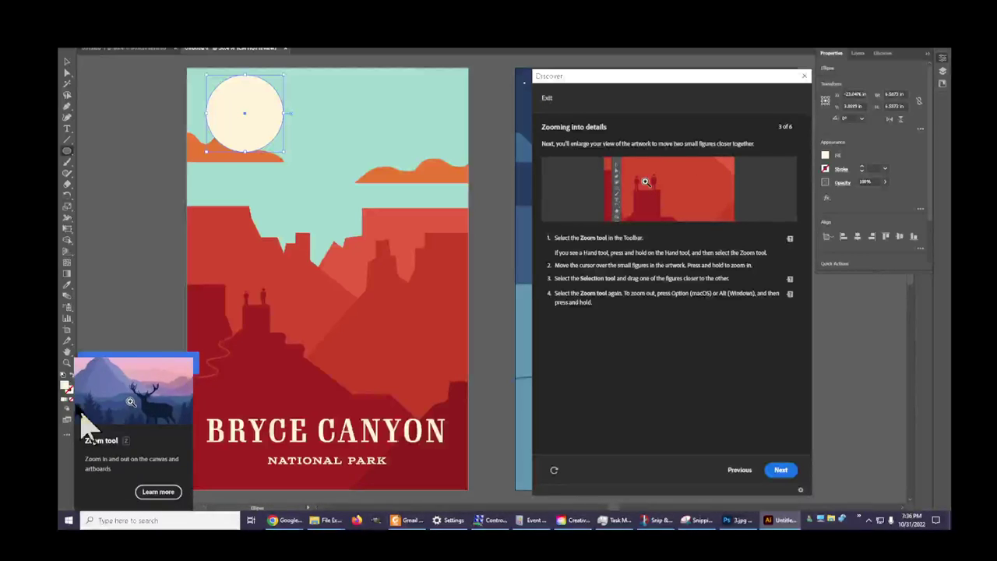
pyautogui.click(67, 363)
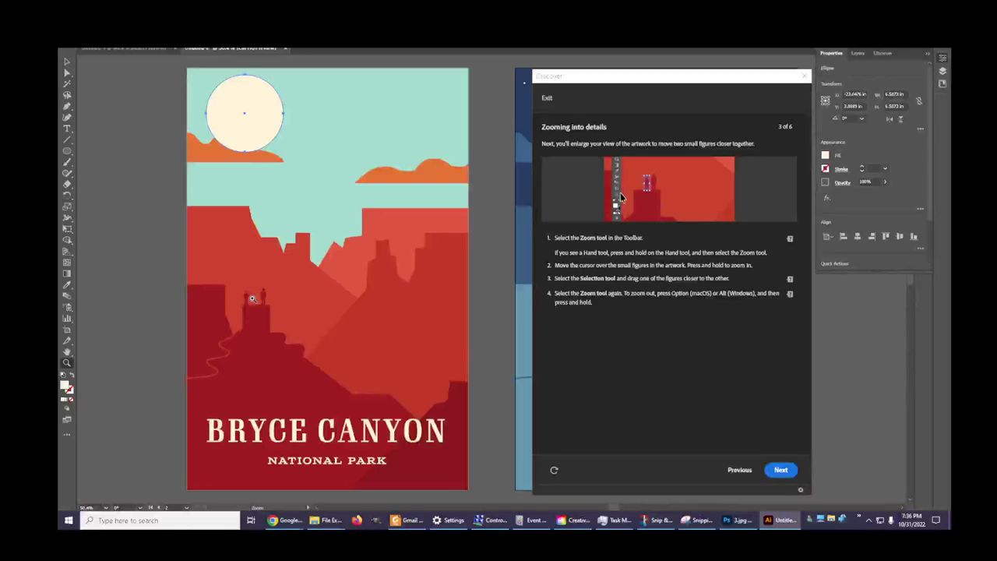
# Zoom in on the two small figures and pan the poster left to bring them into view
pyautogui.click(251, 298)
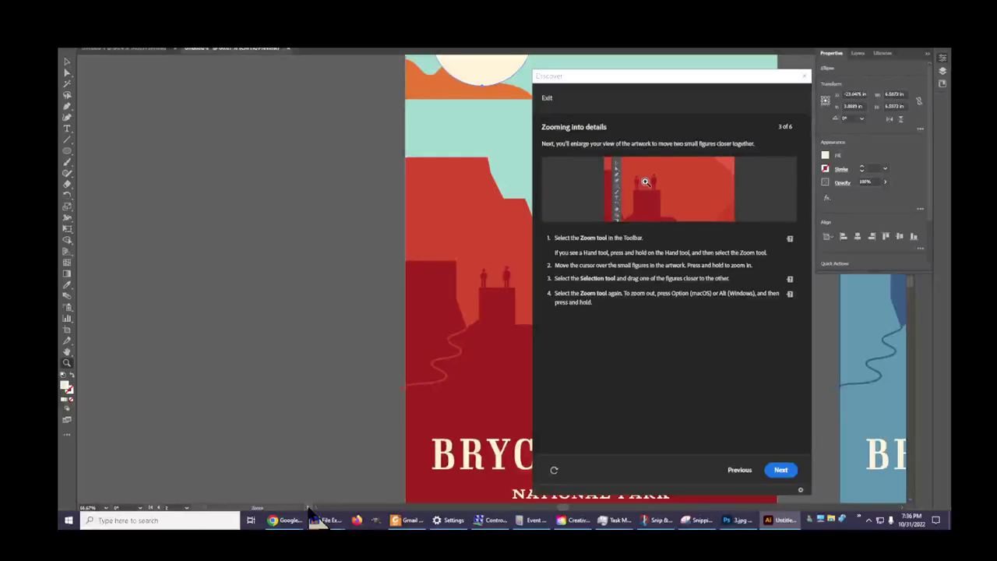
pyautogui.click(308, 507)
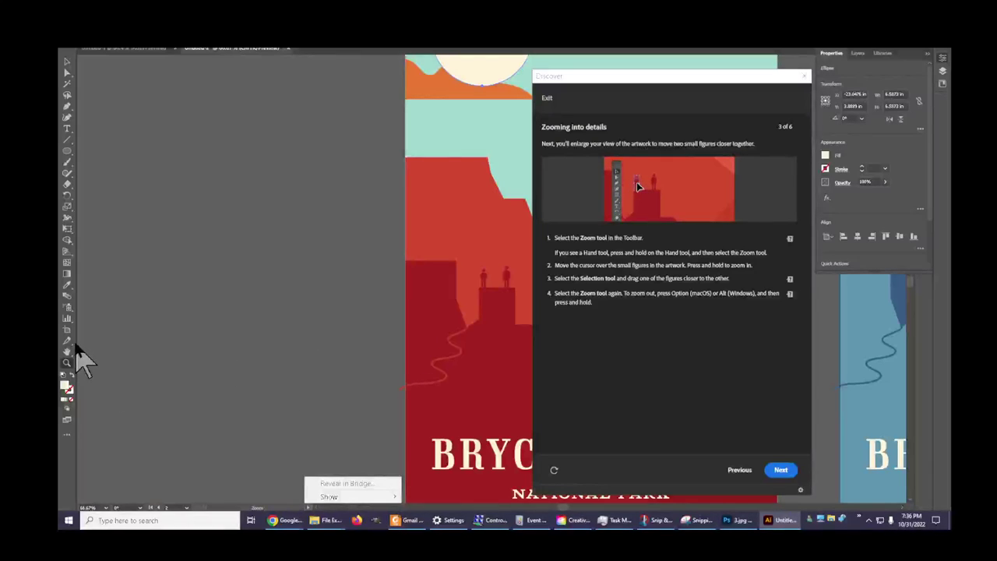
pyautogui.click(67, 352)
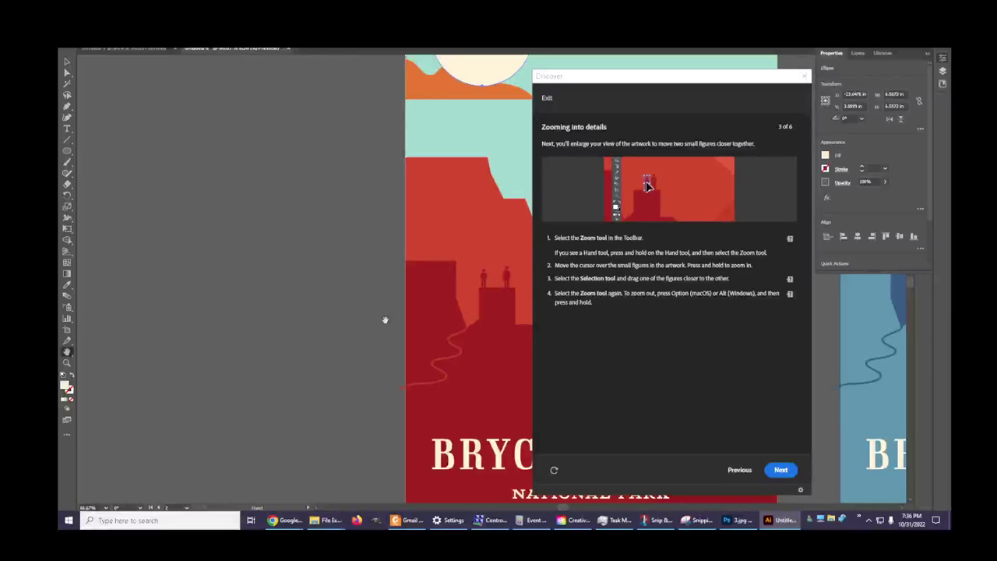
pyautogui.moveTo(447, 309); pyautogui.dragTo(121, 312)
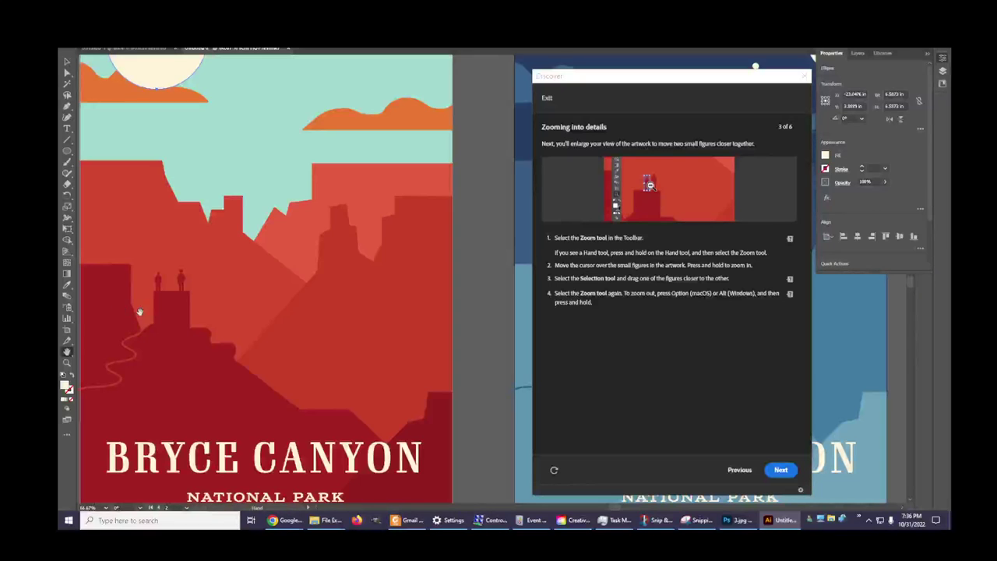
# Zoom in further on the two figures and pan so both sit in view
pyautogui.click(68, 360)
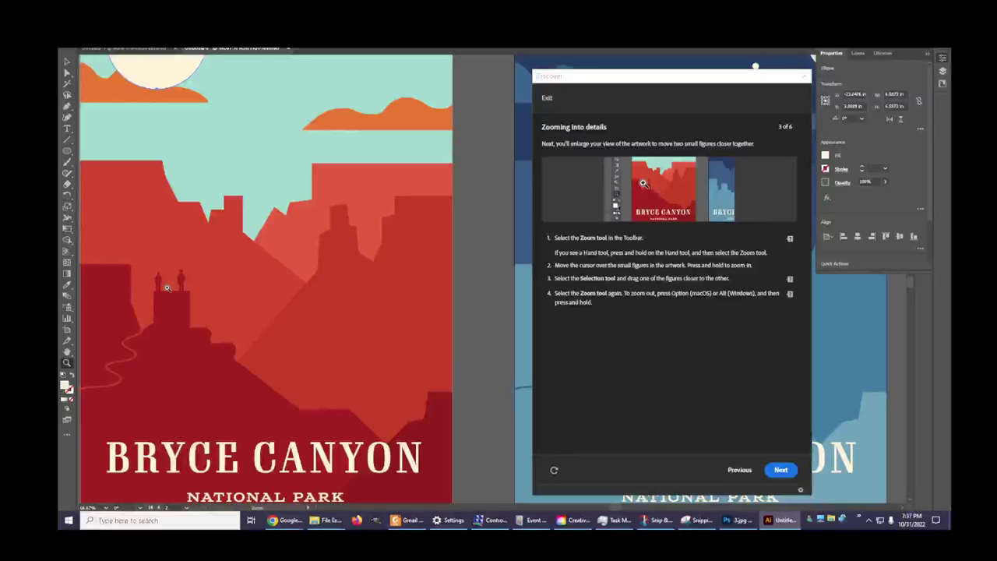
pyautogui.moveTo(167, 287); pyautogui.dragTo(167, 287)
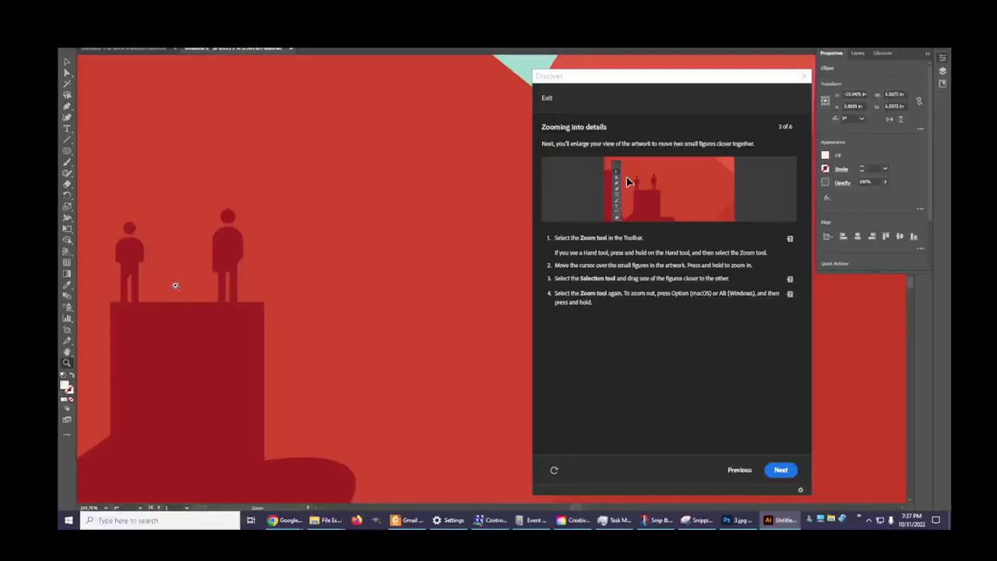
pyautogui.moveTo(175, 285); pyautogui.dragTo(175, 286)
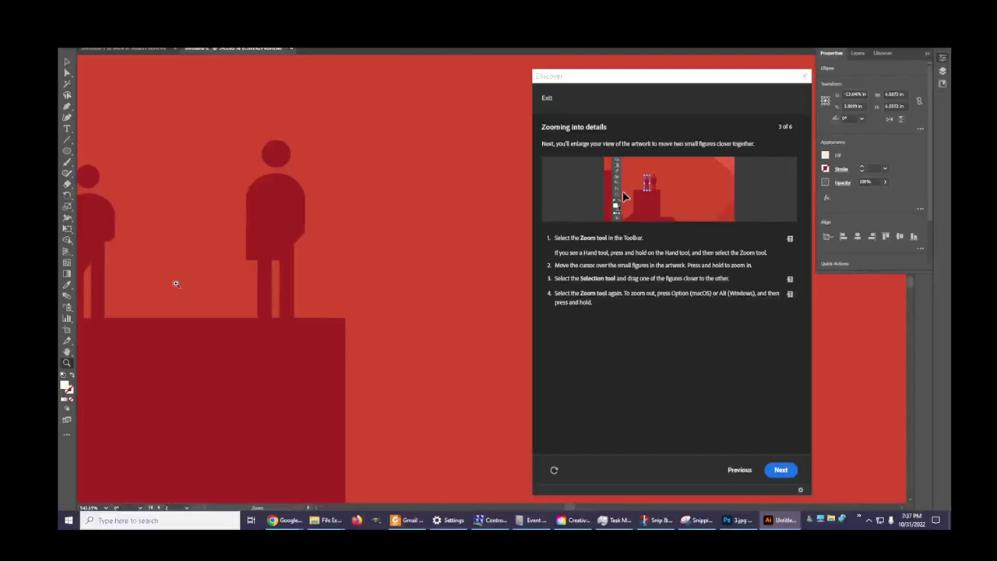
pyautogui.click(67, 352)
pyautogui.moveTo(133, 267); pyautogui.dragTo(192, 261)
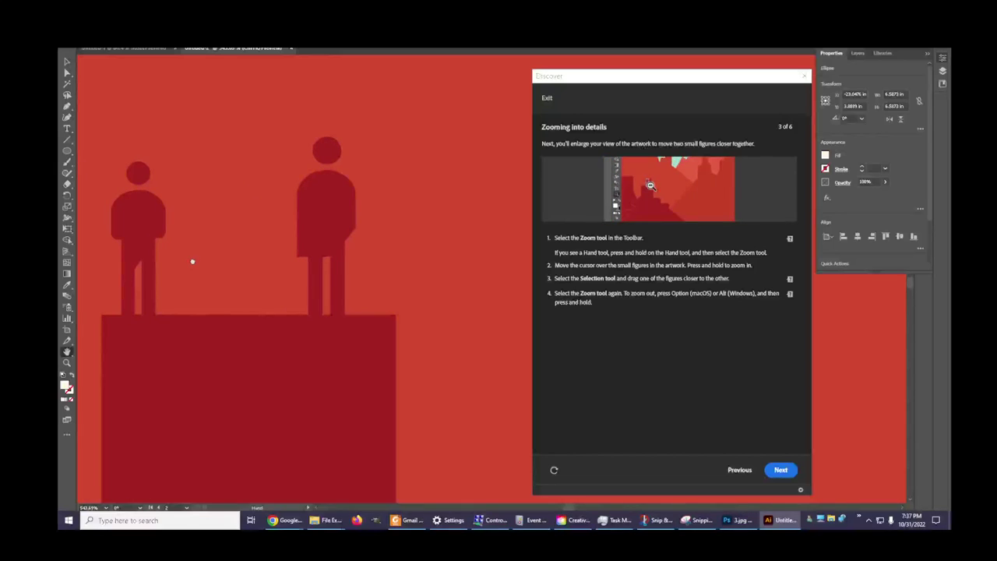
pyautogui.click(67, 362)
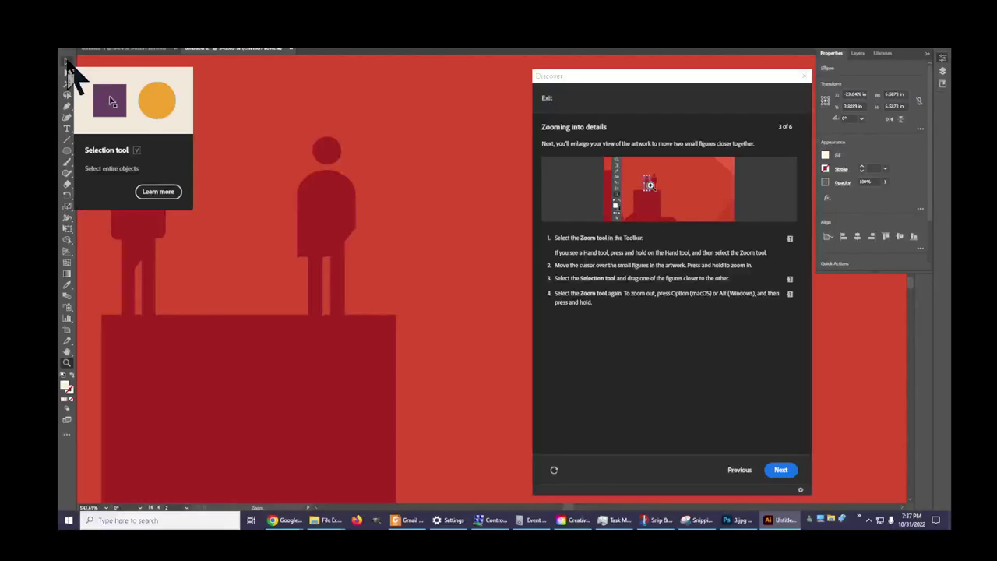
# With the Selection tool, drag the left figure right beside the other figure
pyautogui.click(788, 280)
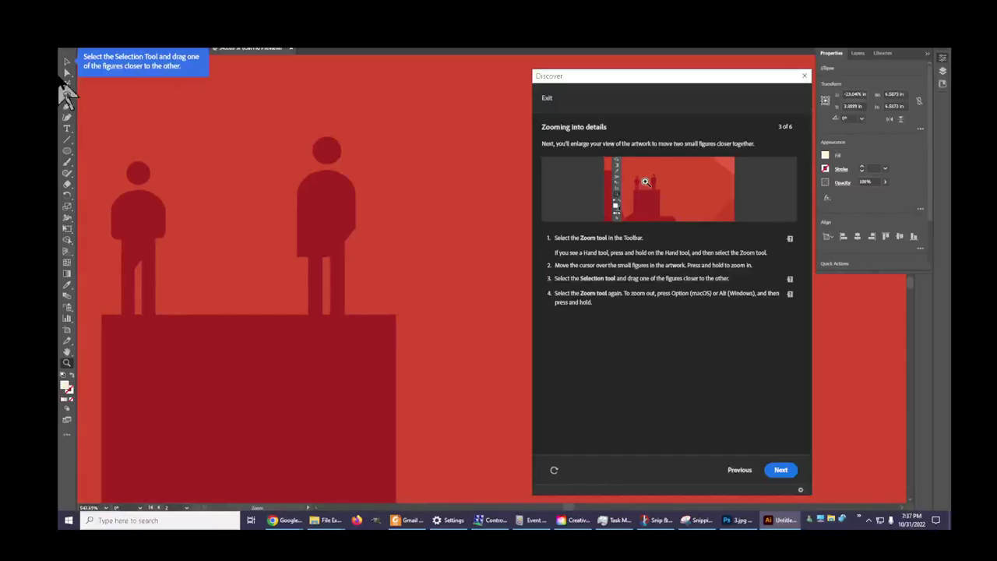
pyautogui.click(68, 62)
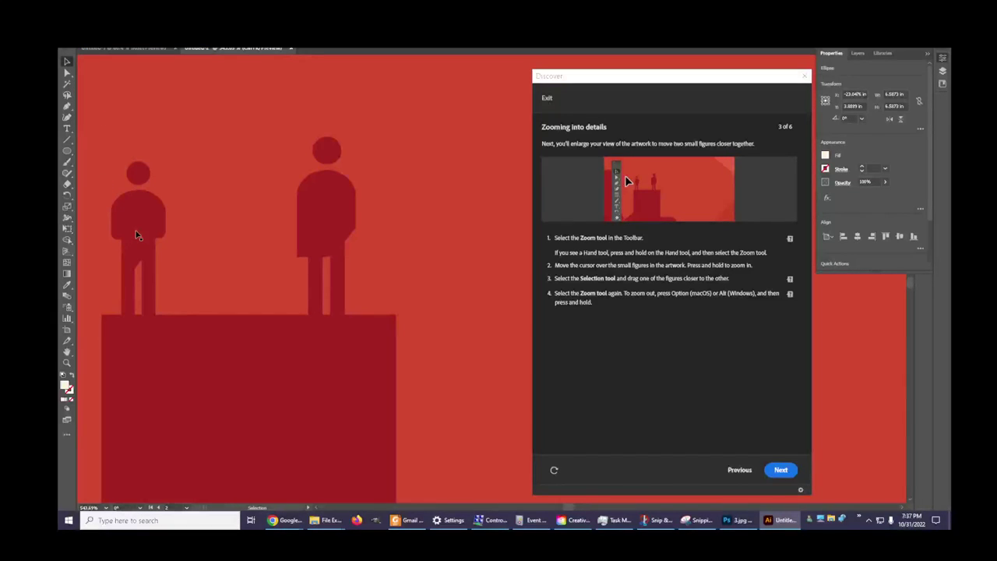
pyautogui.click(135, 234)
pyautogui.moveTo(136, 235); pyautogui.dragTo(261, 233)
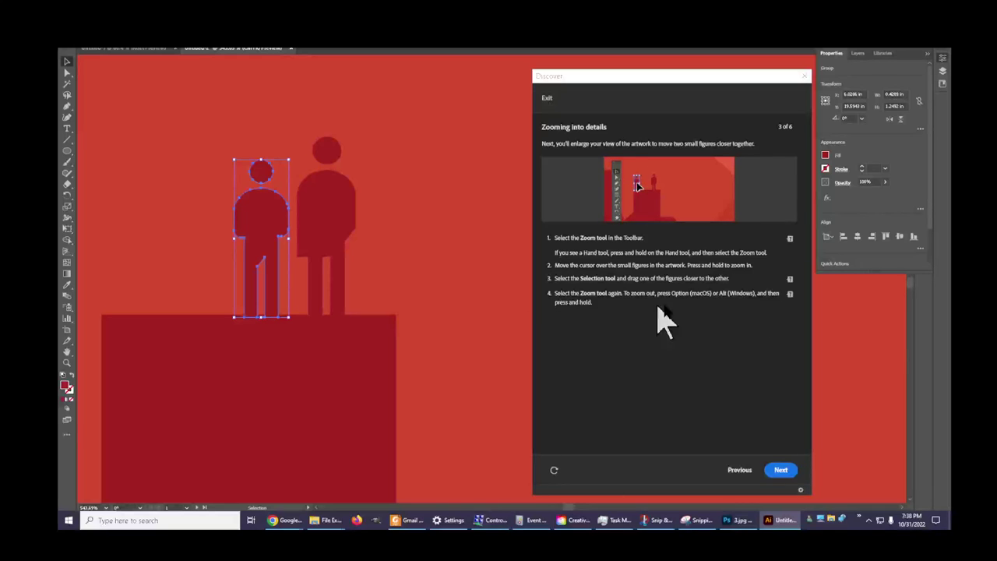
# Zoom out to show the poster title, then zoom in slightly on the side-by-side figures
pyautogui.click(789, 295)
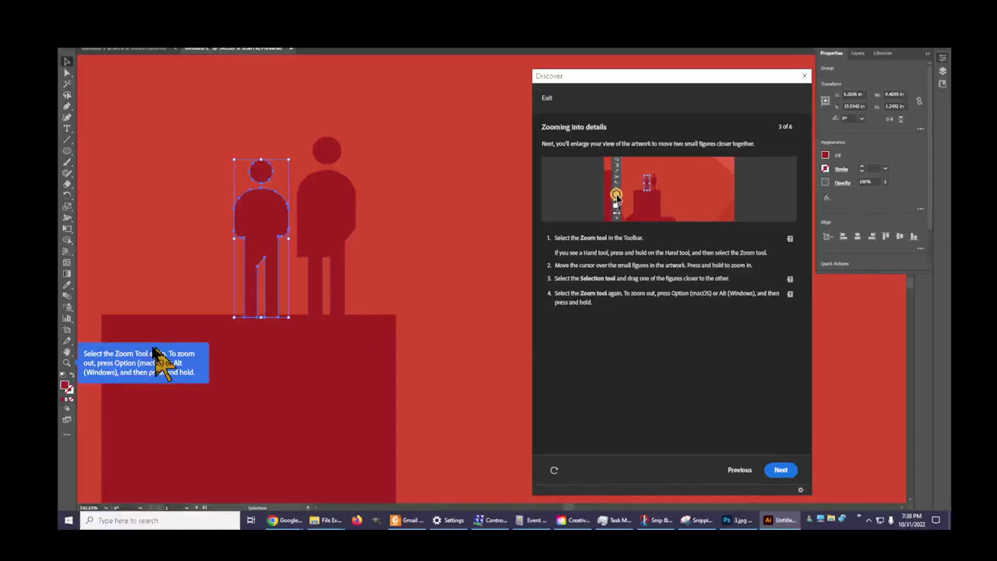
pyautogui.click(67, 364)
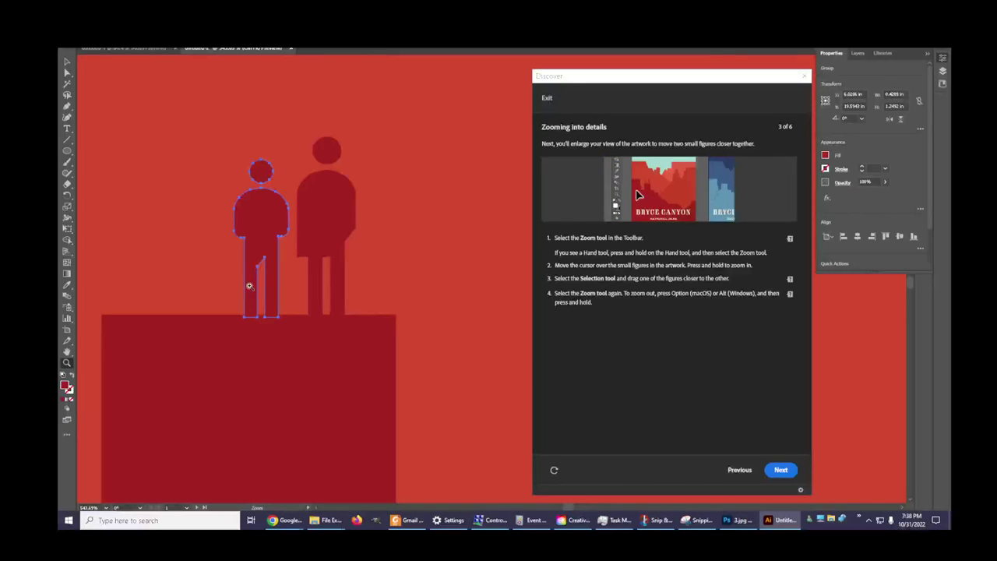
pyautogui.keyDown('alt'); pyautogui.click(462, 226); pyautogui.keyUp('alt')
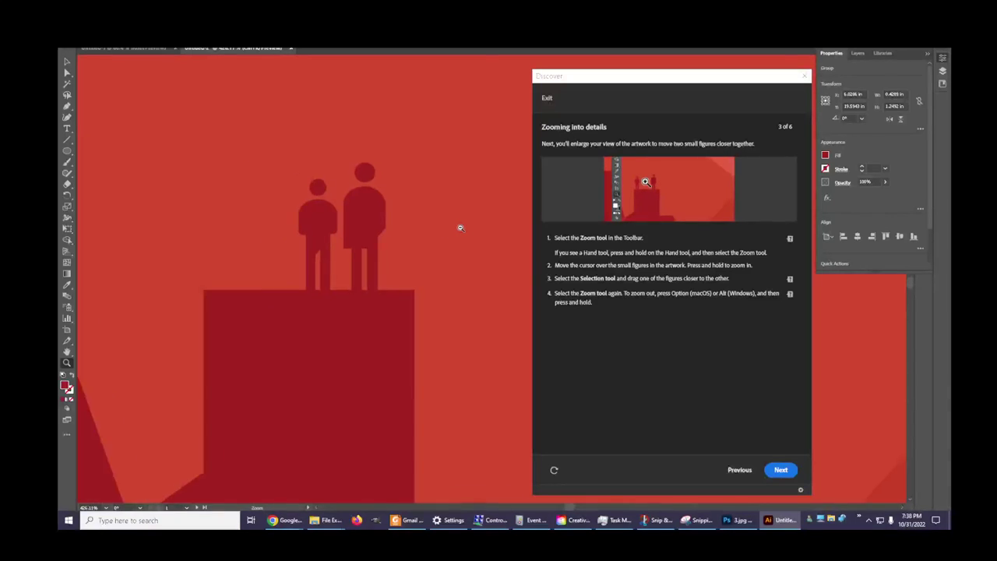
pyautogui.moveTo(461, 227); pyautogui.dragTo(461, 228)
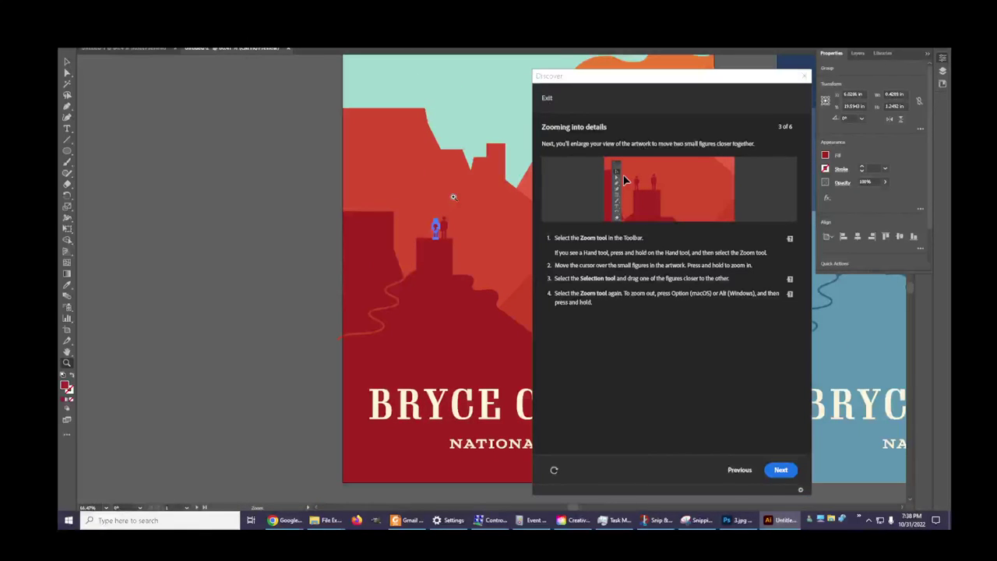
pyautogui.click(476, 260)
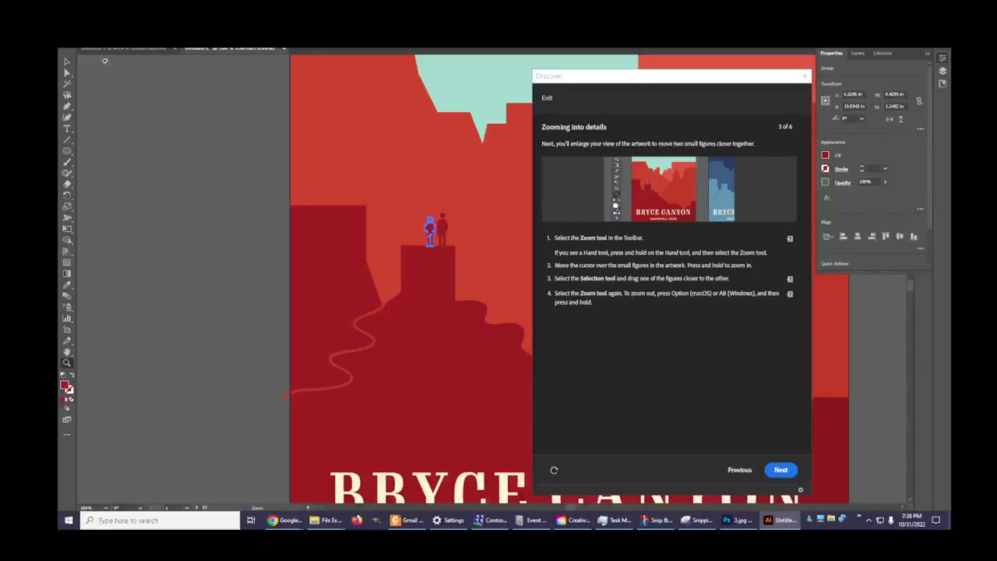
# Clear the selection of the two figures with Select > Deselect
pyautogui.click(187, 47)
pyautogui.moveTo(169, 48)
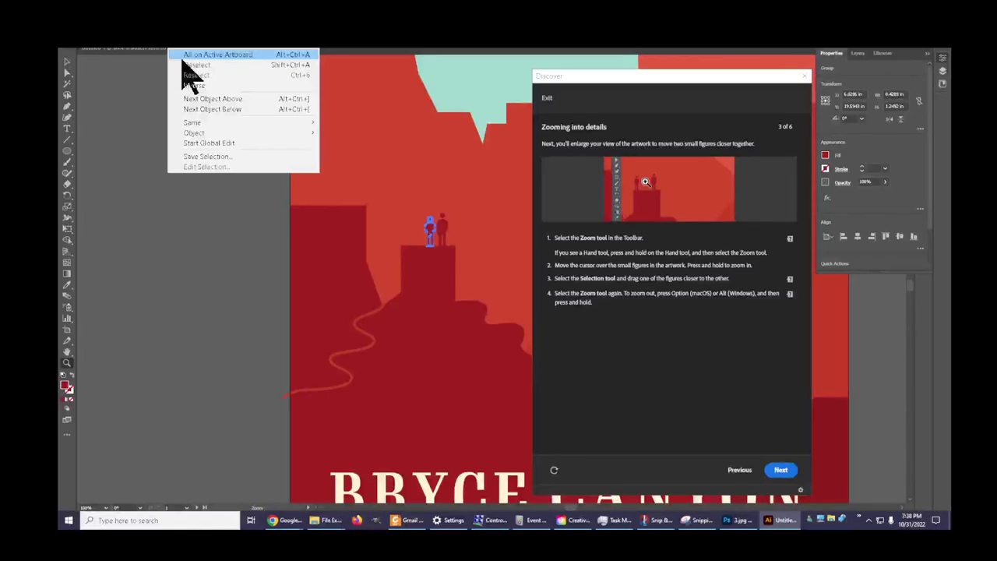
pyautogui.click(193, 65)
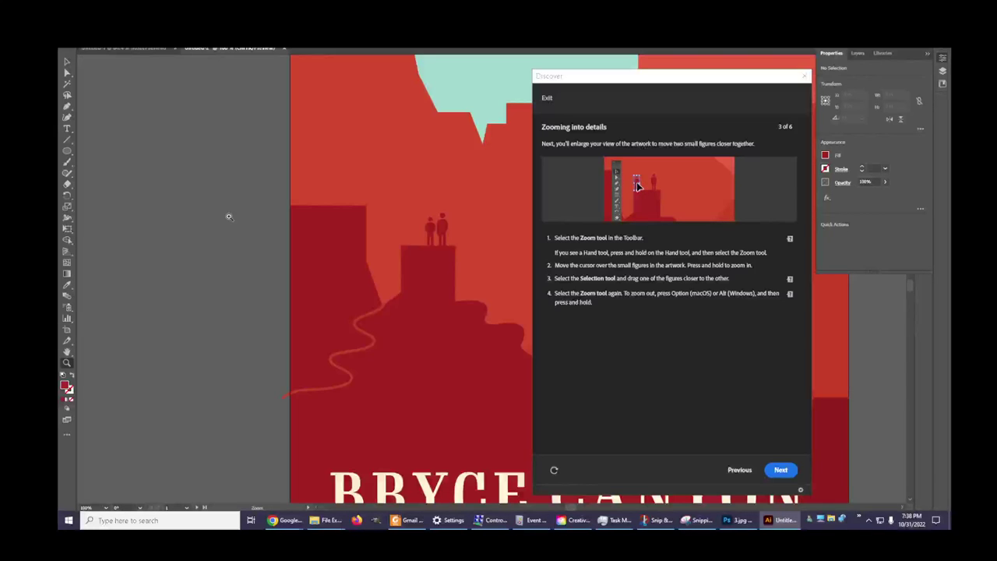
# Advance the Discover tutorial to step 4 of 6, Exploring the Properties panel
pyautogui.click(781, 470)
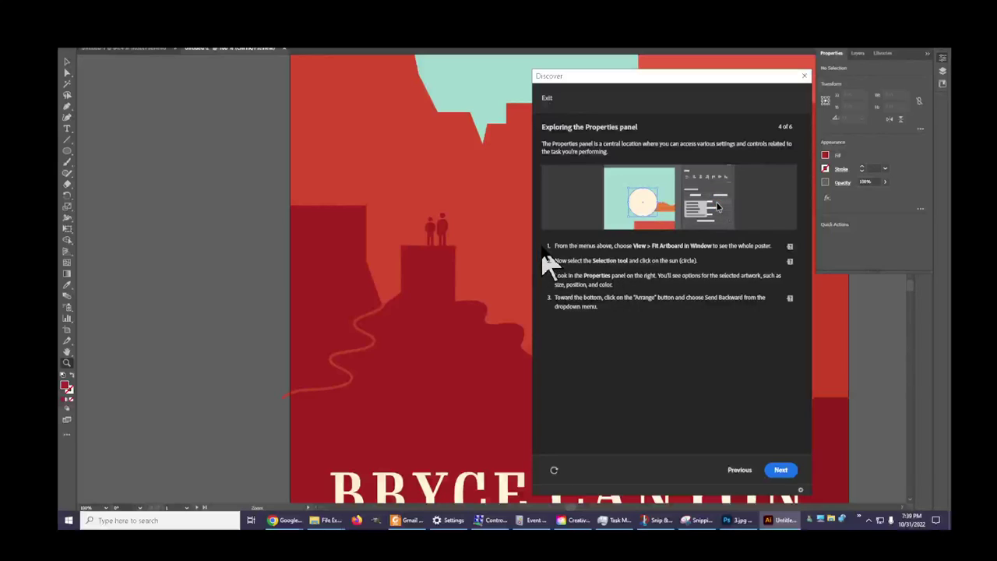
pyautogui.click(791, 248)
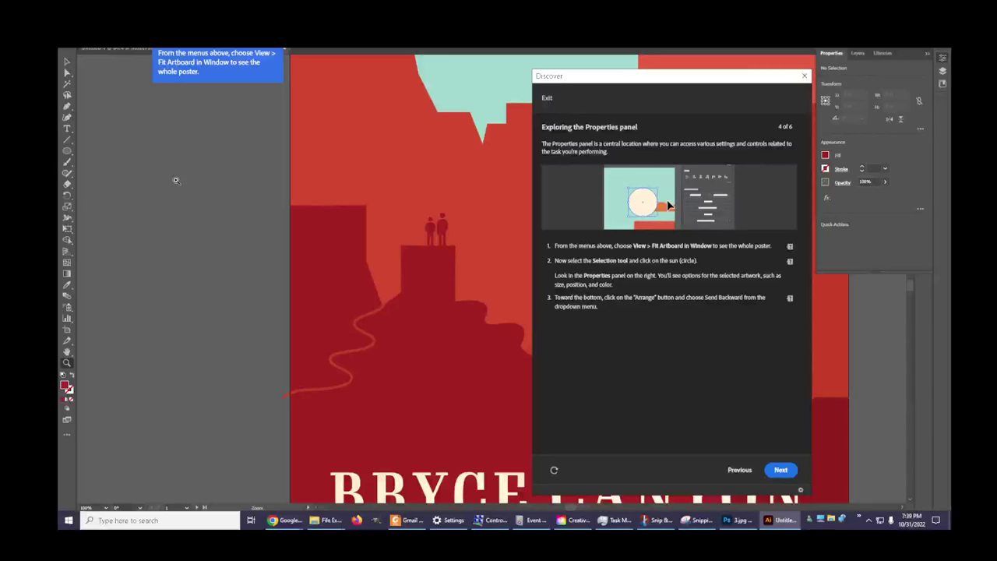
pyautogui.click(224, 48)
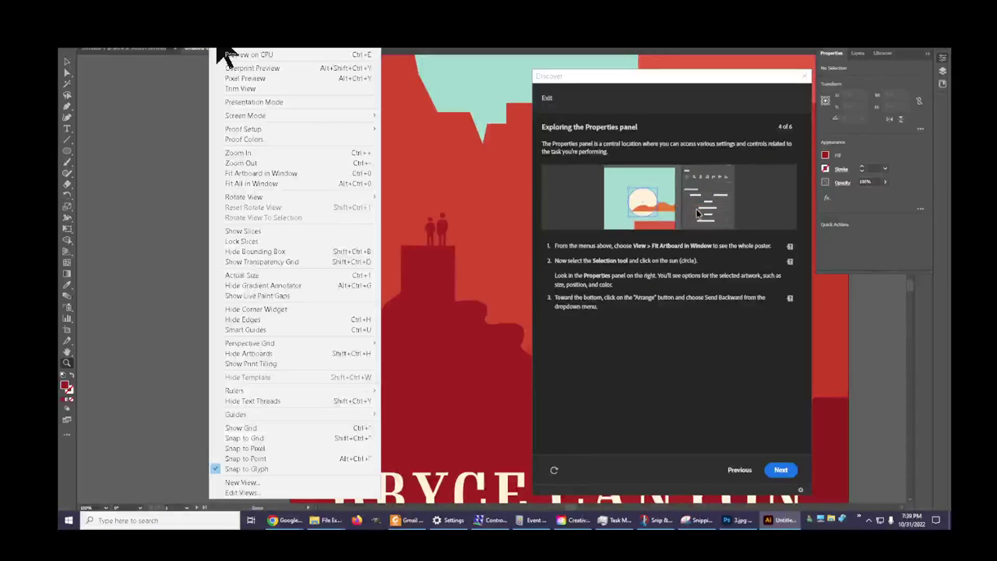
# Fit the artboard in the window and show the step-2 Selection tool hint
pyautogui.click(237, 172)
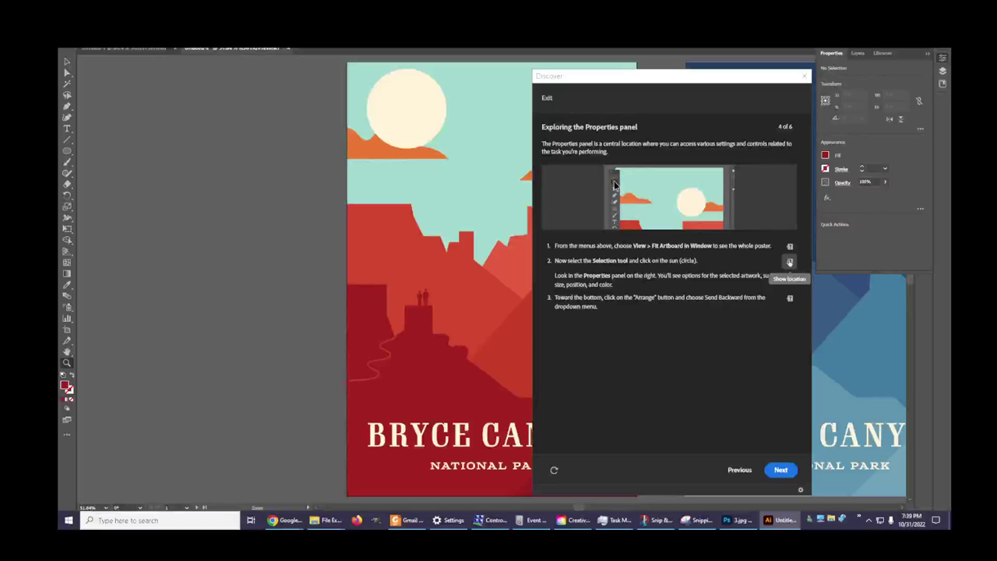
pyautogui.click(790, 263)
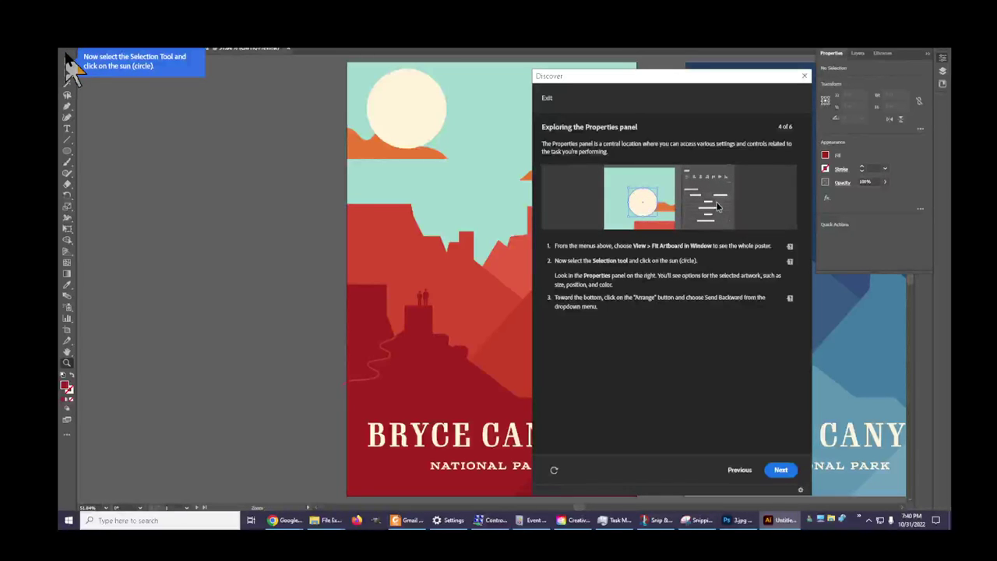
# Select the sun circle with the Selection tool to display its ellipse properties
pyautogui.click(67, 62)
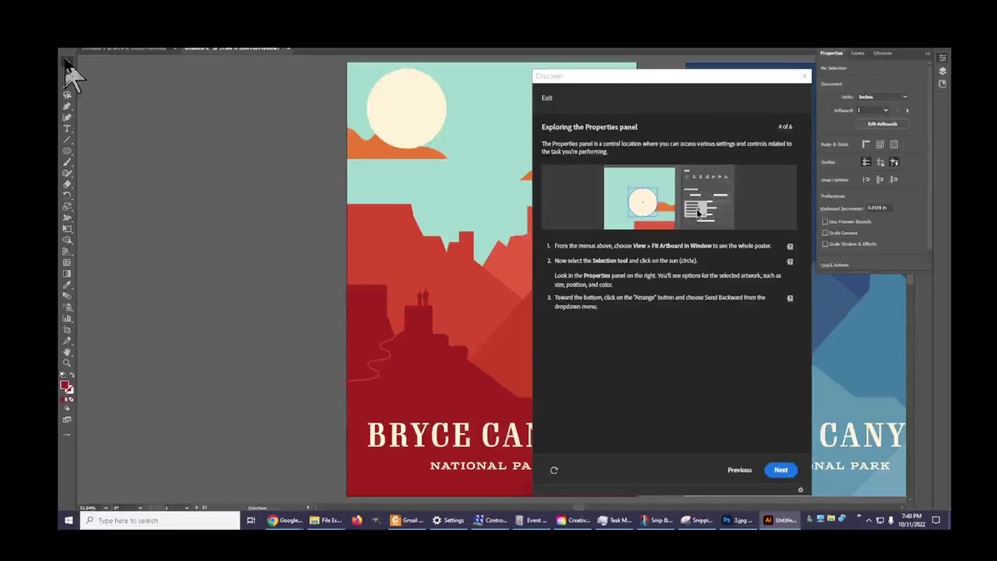
pyautogui.click(425, 110)
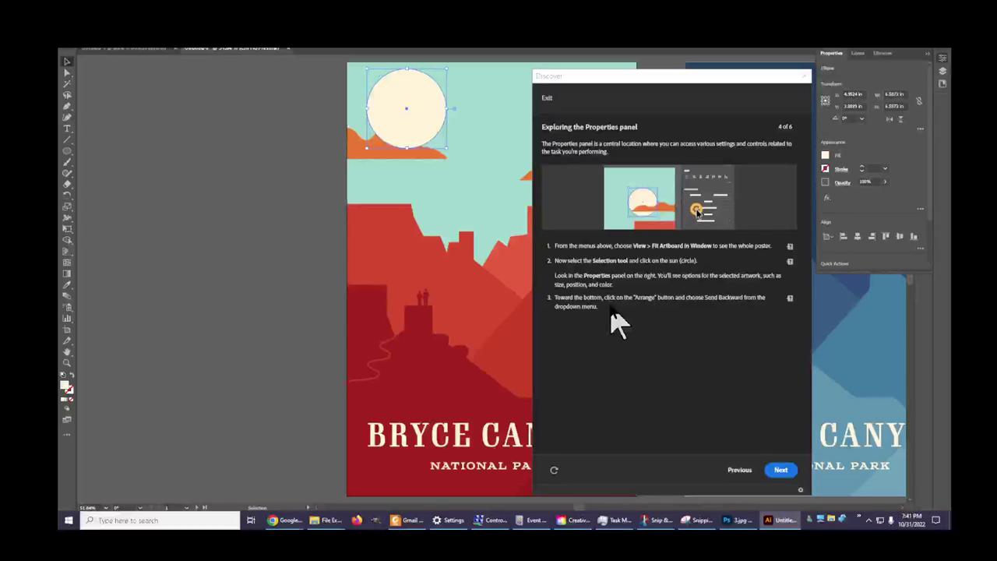
# Expand the Properties panel to show Quick Actions, then drag the sun below the left cloud
pyautogui.click(790, 299)
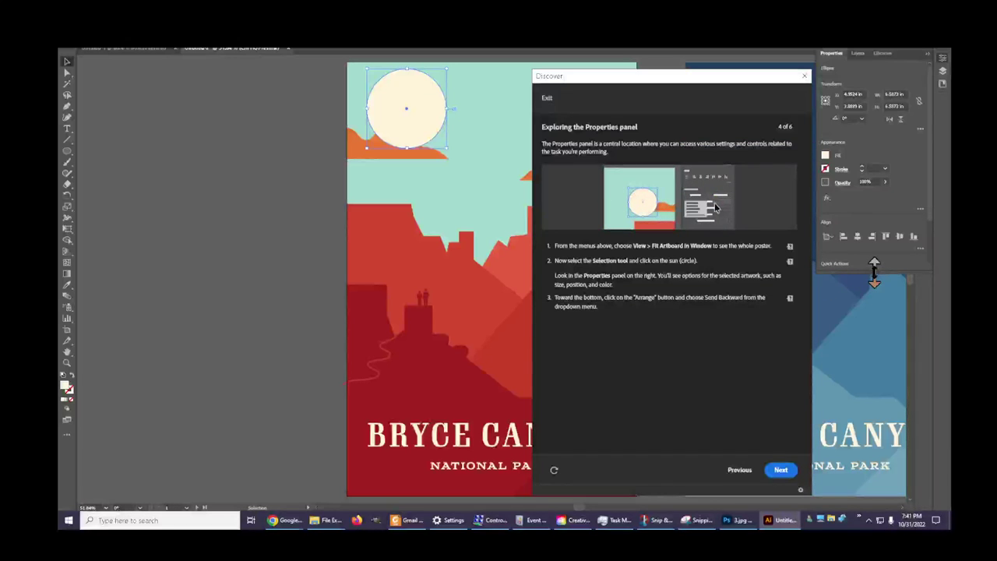
pyautogui.moveTo(874, 272); pyautogui.dragTo(880, 343)
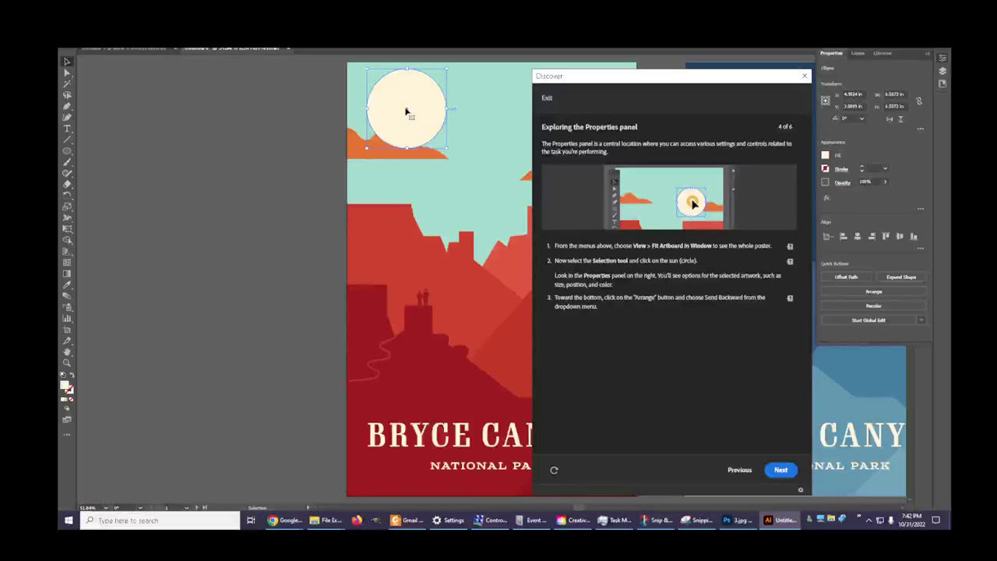
pyautogui.moveTo(407, 112); pyautogui.dragTo(404, 223)
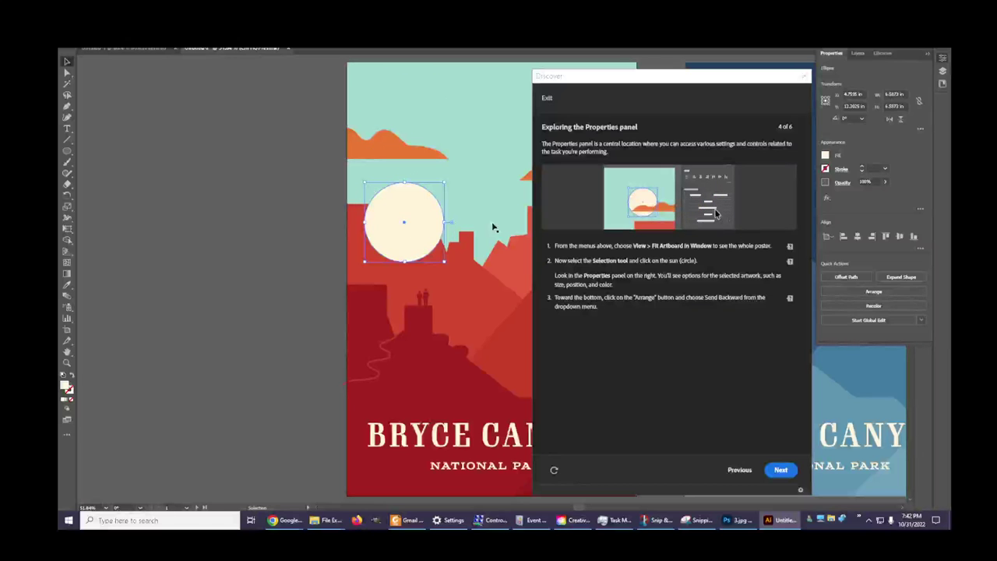
# Apply Arrange > Send Backward twice to the cream sun circle from Quick Actions
pyautogui.click(864, 293)
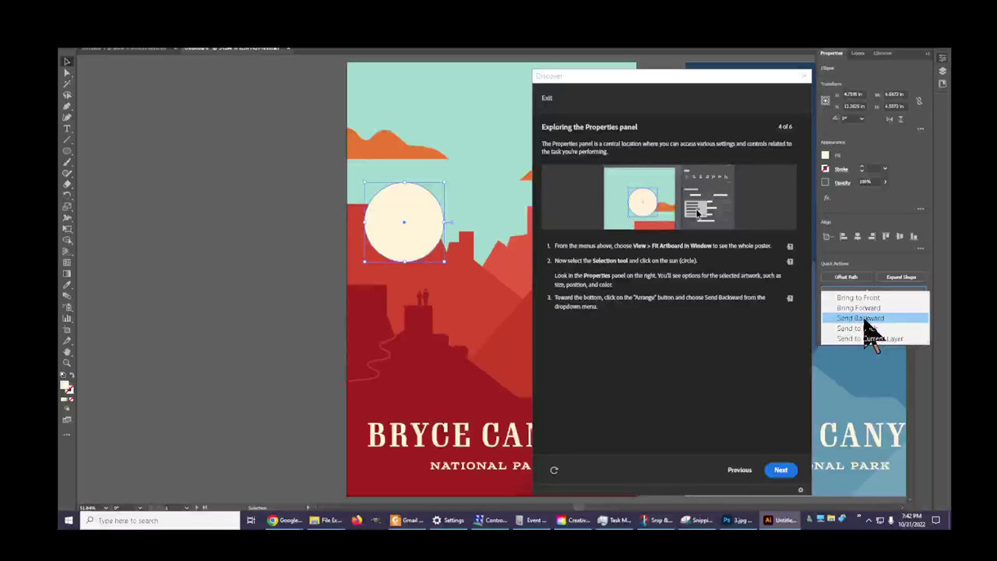
pyautogui.click(866, 320)
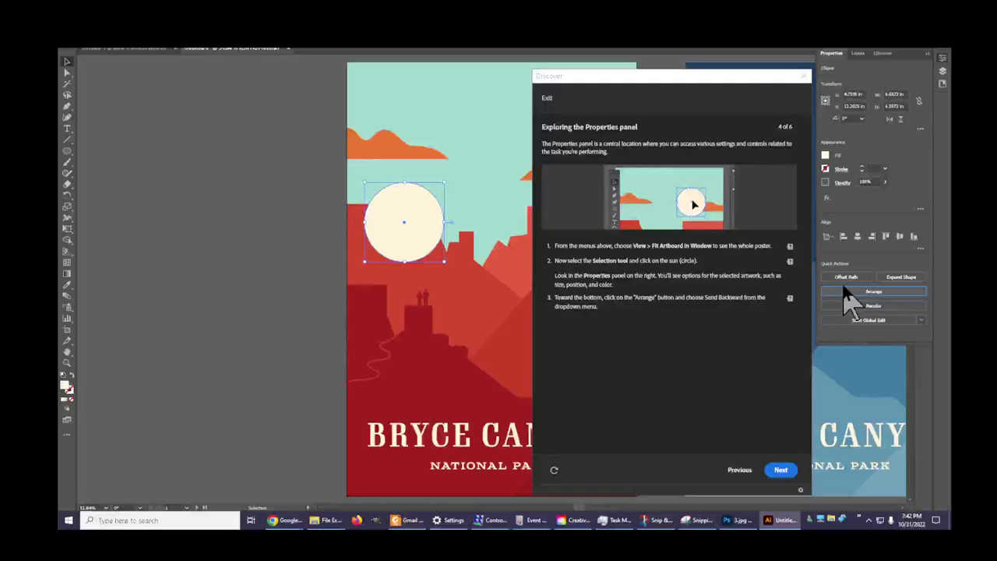
pyautogui.click(872, 294)
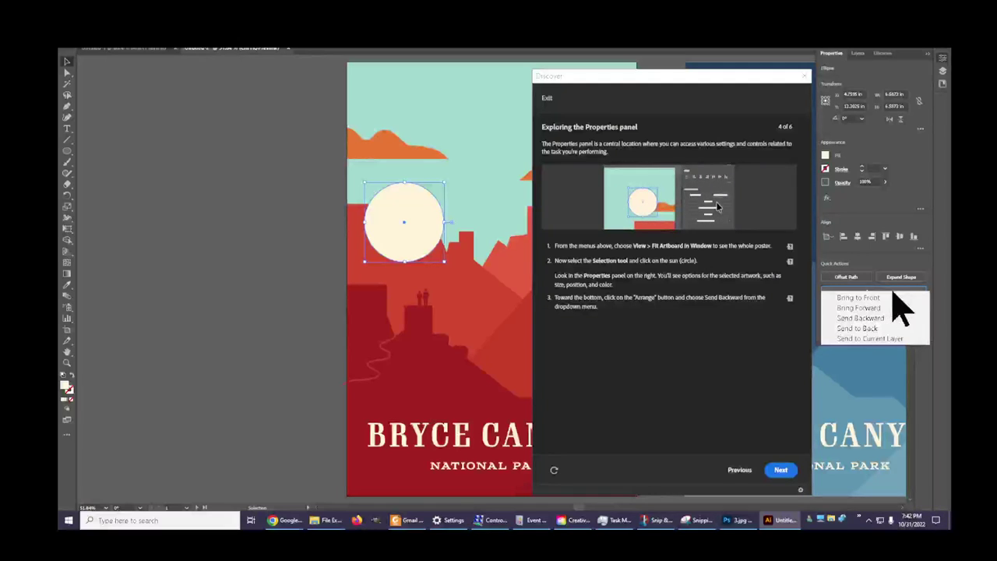
pyautogui.click(861, 319)
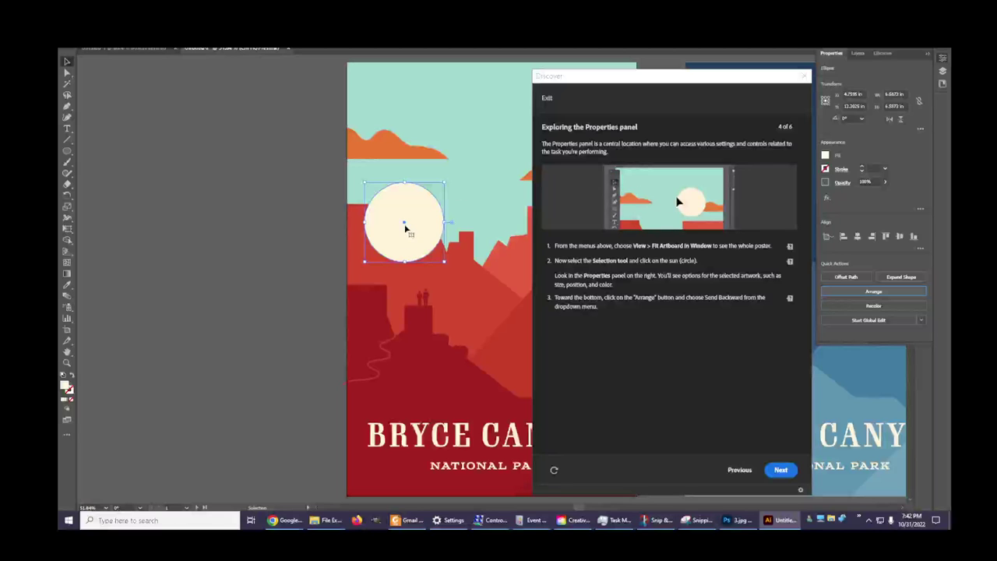
# Drag the cream sun up into the upper-left sky, tucked behind the left orange cloud
pyautogui.moveTo(405, 226); pyautogui.dragTo(399, 140)
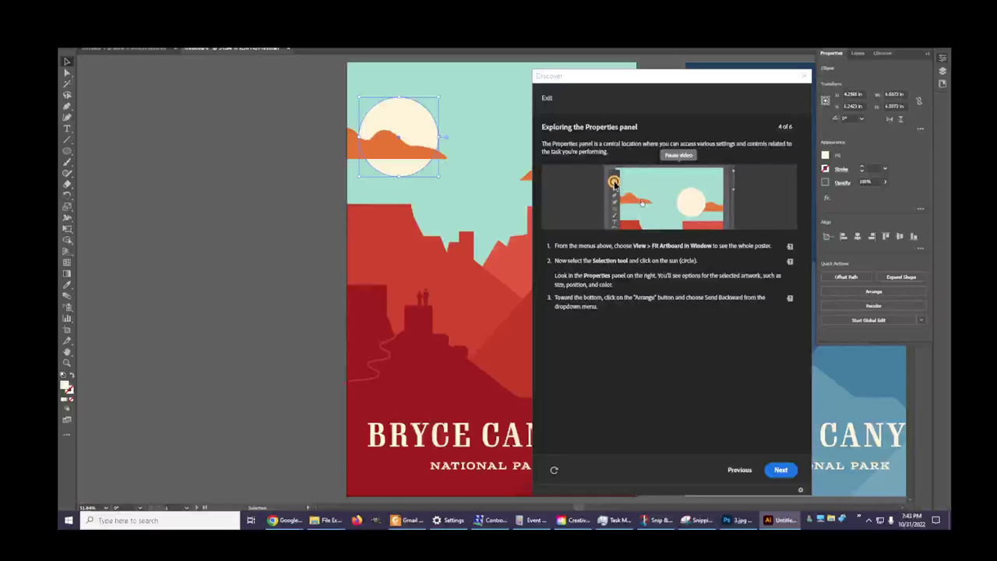
pyautogui.moveTo(716, 81); pyautogui.dragTo(792, 70)
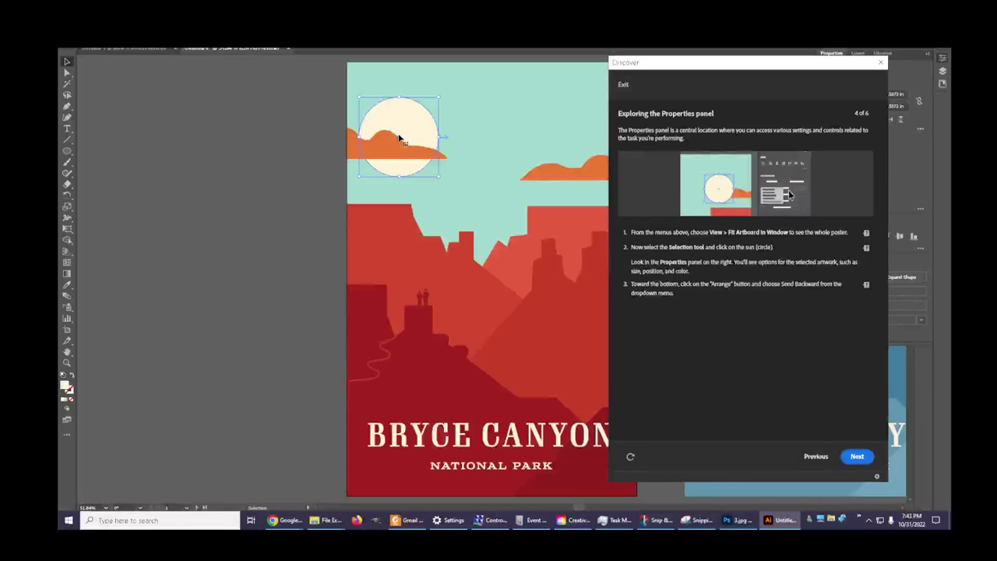
pyautogui.moveTo(399, 138)
pyautogui.mouseDown()
pyautogui.moveTo(438, 133)
pyautogui.moveTo(534, 159)
pyautogui.moveTo(584, 161)
pyautogui.moveTo(512, 171)
pyautogui.moveTo(578, 160)
pyautogui.moveTo(578, 198)
pyautogui.moveTo(550, 166)
pyautogui.moveTo(372, 155)
pyautogui.moveTo(375, 137)
pyautogui.moveTo(419, 144)
pyautogui.moveTo(387, 134)
pyautogui.moveTo(402, 133)
pyautogui.mouseUp()
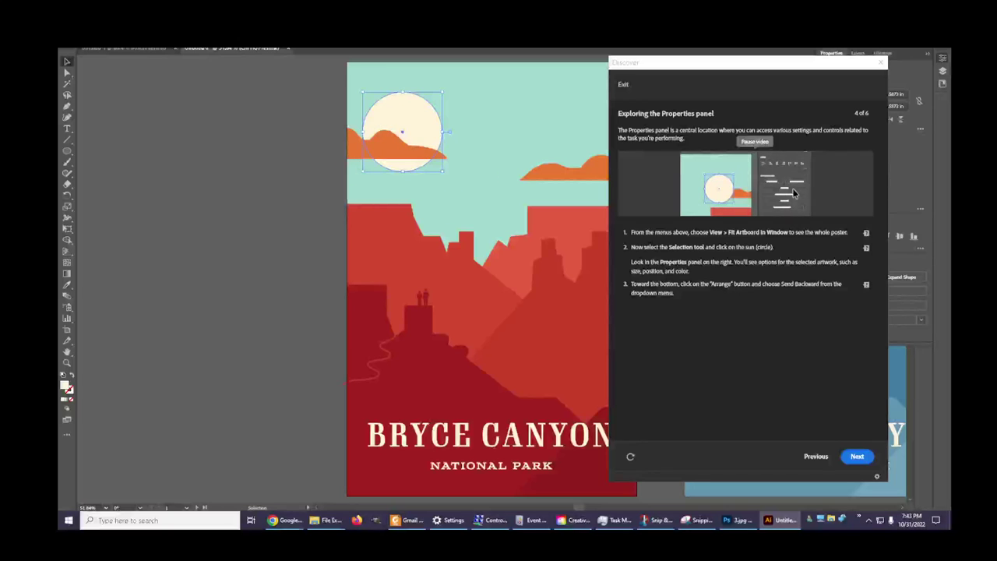
pyautogui.moveTo(783, 63); pyautogui.dragTo(628, 80)
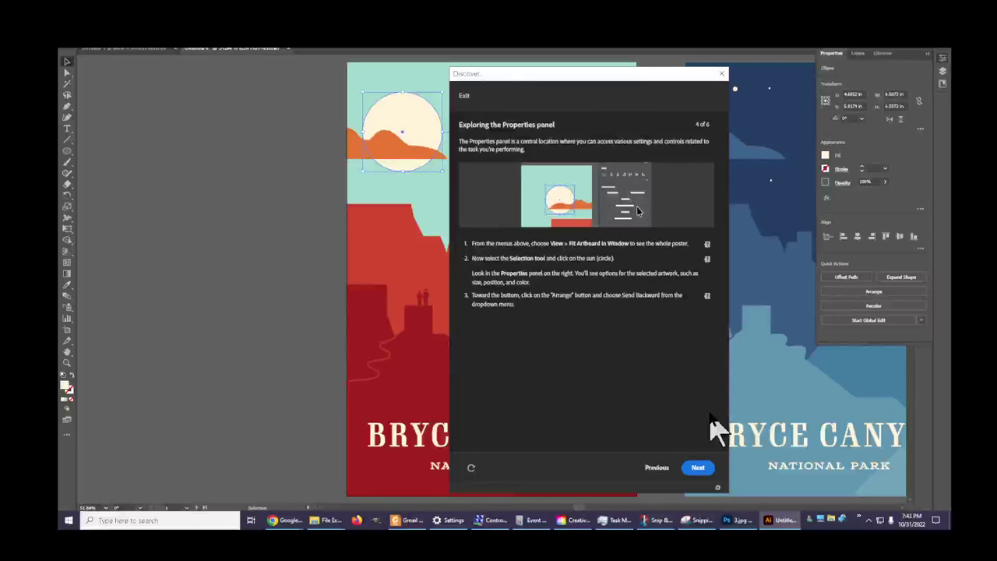